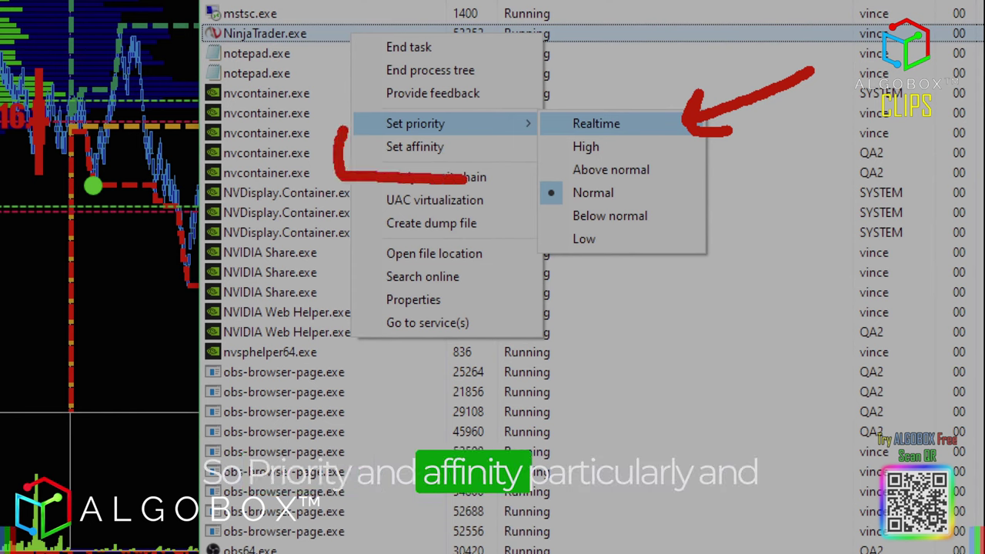
left_click_drag(344, 131, 438, 177)
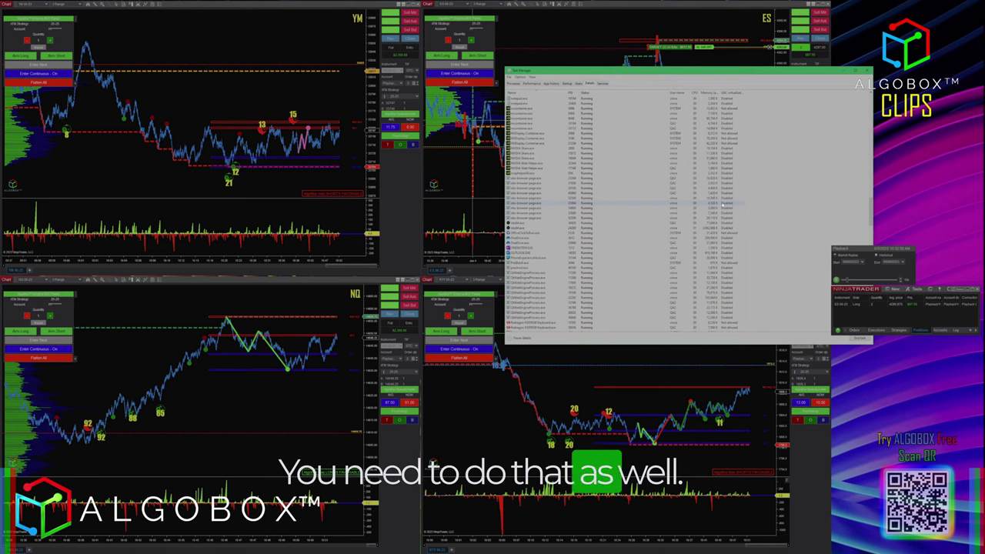
- Find NinjaTrader.exe in Task Manager's process details and set its priority to Realtime
scroll(614, 221, "up", 5)
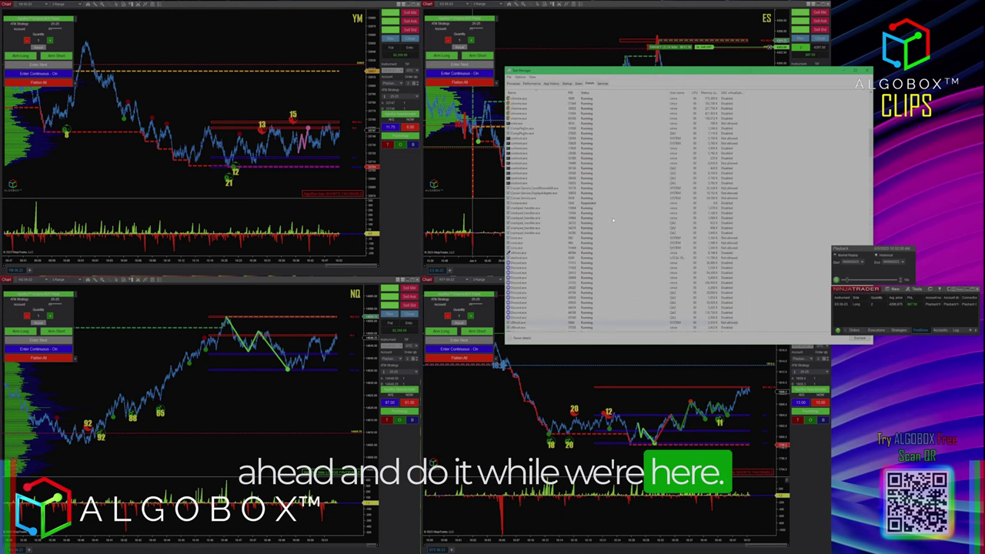
scroll(609, 227, "up", 3)
scroll(607, 231, "down", 5)
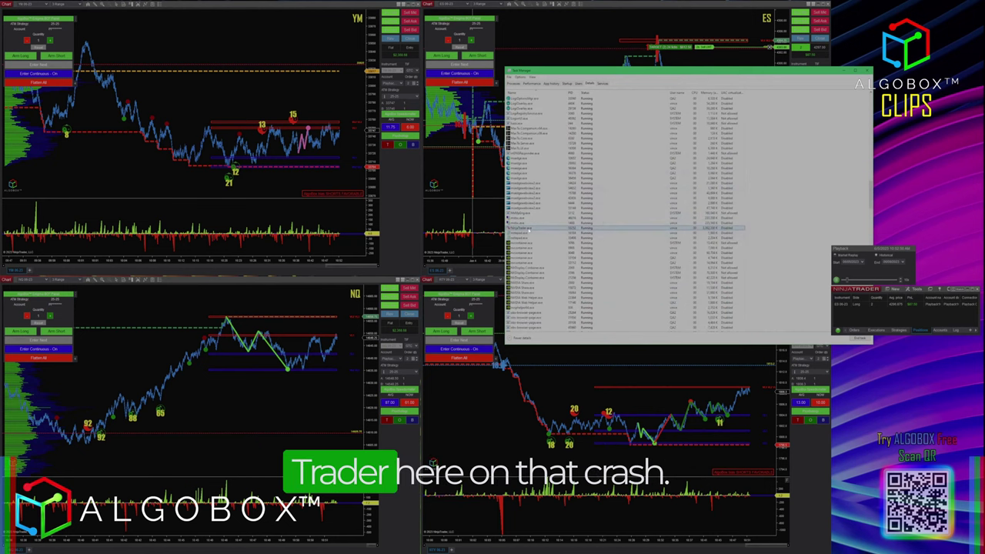
right_click(537, 228)
mouse_move(548, 253)
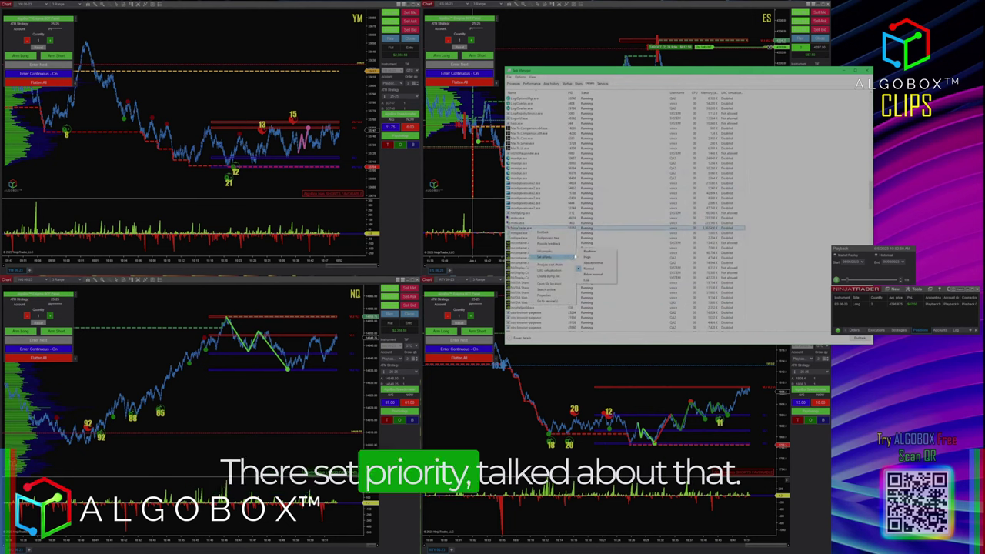
left_click(591, 251)
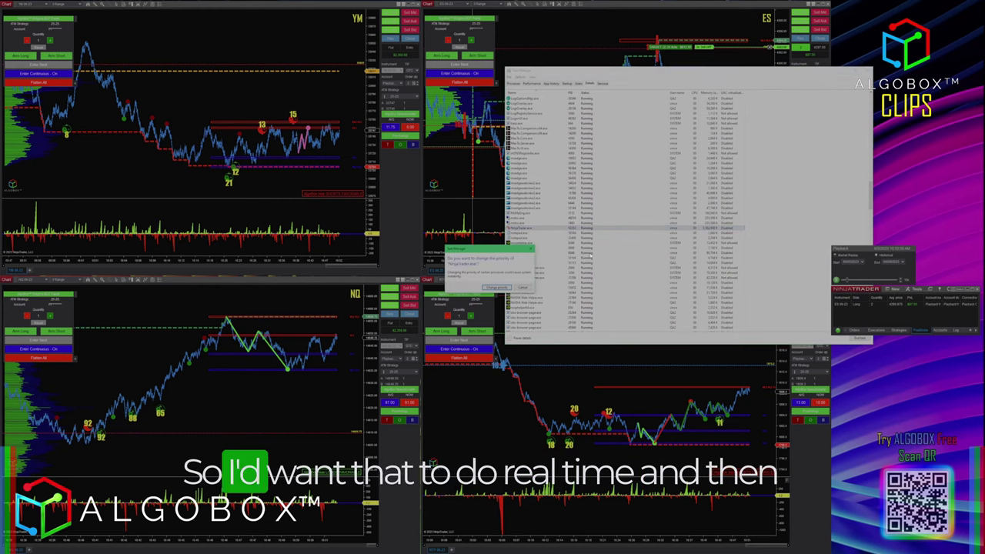
left_click(498, 288)
- Open the processor affinity settings of NinjaTrader.exe, clear all processors and move the dialog off the process names
right_click(538, 228)
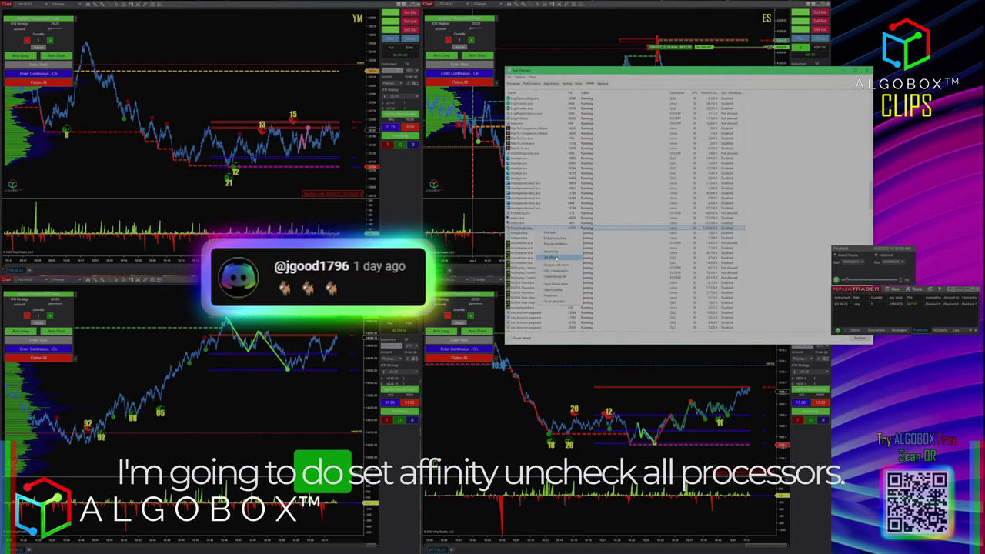
left_click(551, 258)
left_click(514, 103)
left_click_drag(538, 83, 631, 171)
- Allow NinjaTrader.exe to run on the even-numbered CPUs, starting with CPU 0, and review the selection
left_click(605, 196)
left_click(605, 204)
left_click(605, 213)
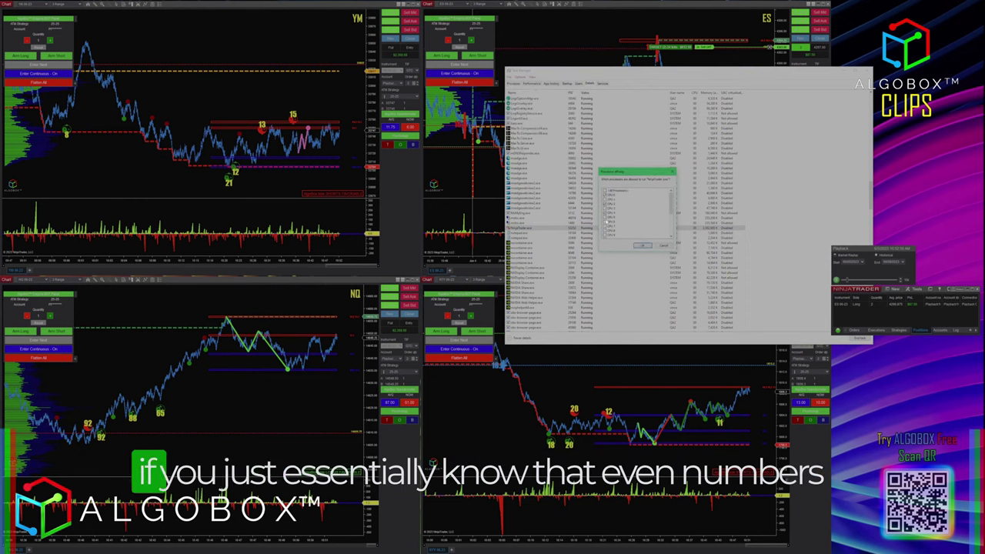
left_click(605, 222)
left_click(605, 231)
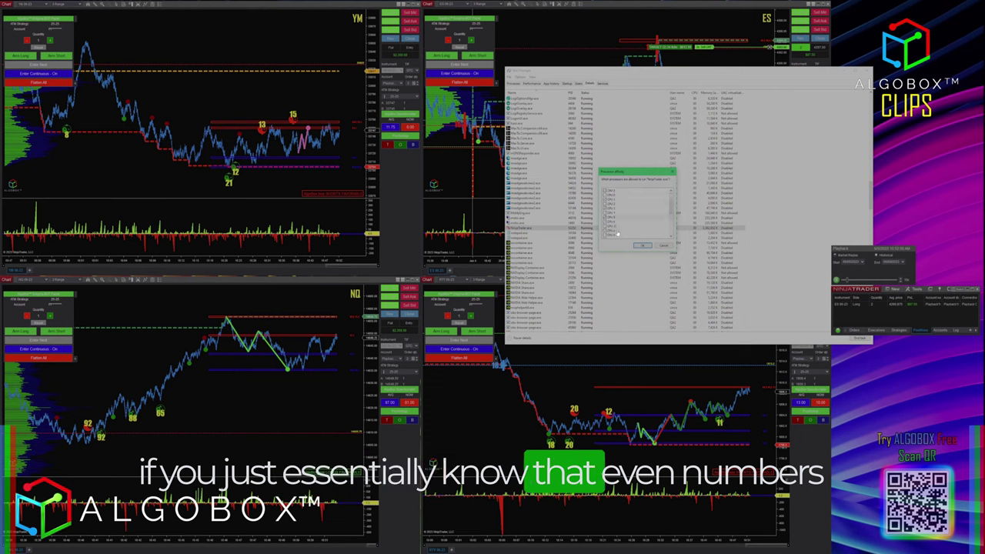
scroll(615, 233, "down", 1)
left_click(605, 226)
scroll(628, 225, "down", 1)
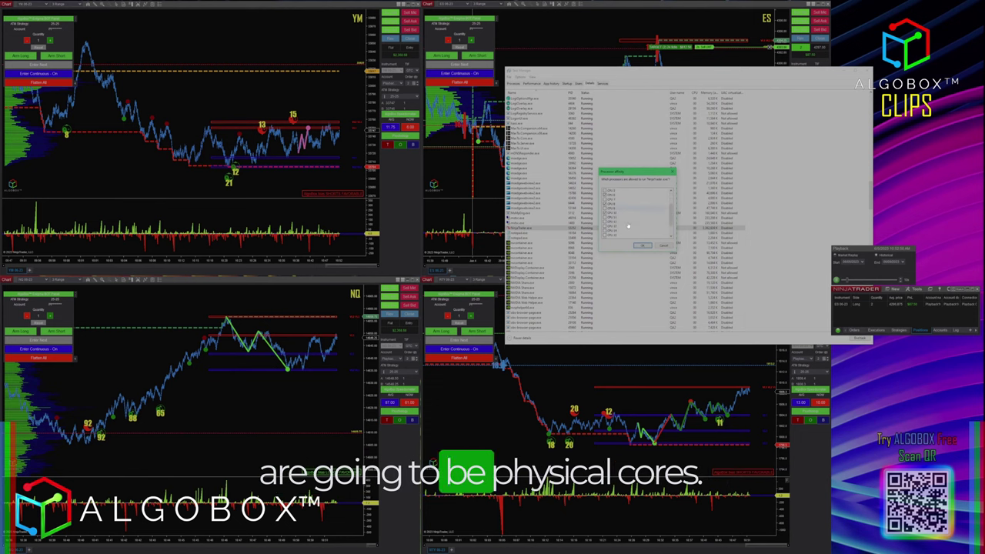
scroll(624, 231, "up", 2)
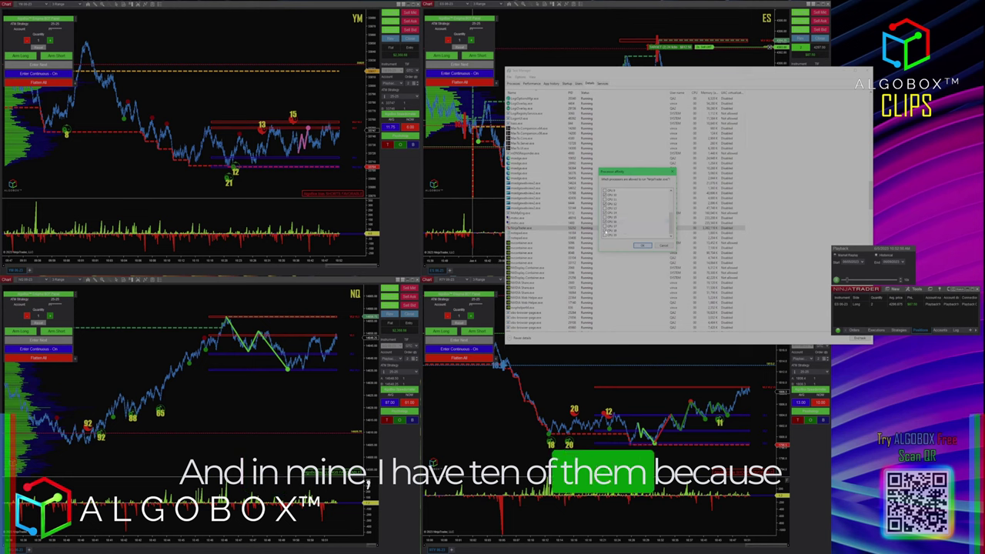
scroll(654, 225, "up", 3)
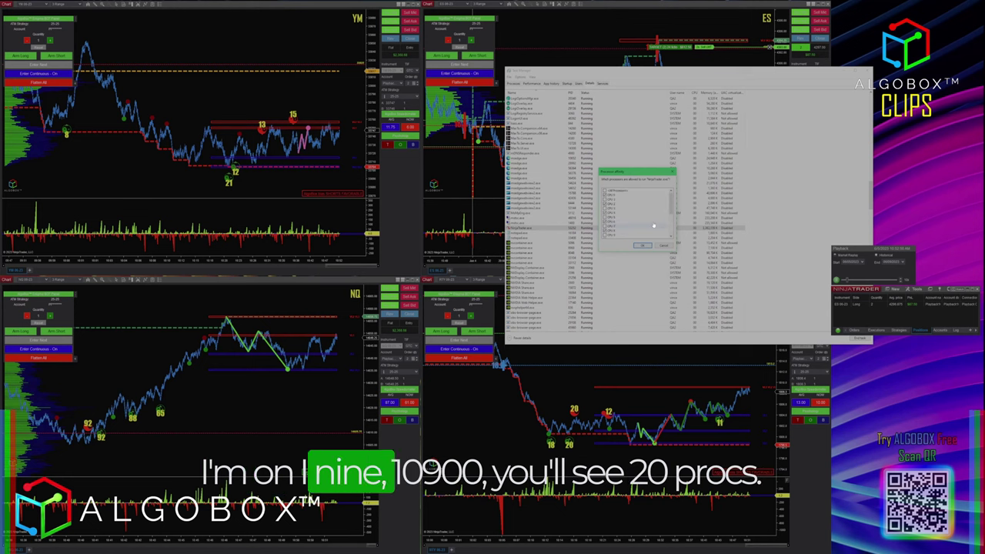
scroll(655, 223, "down", 3)
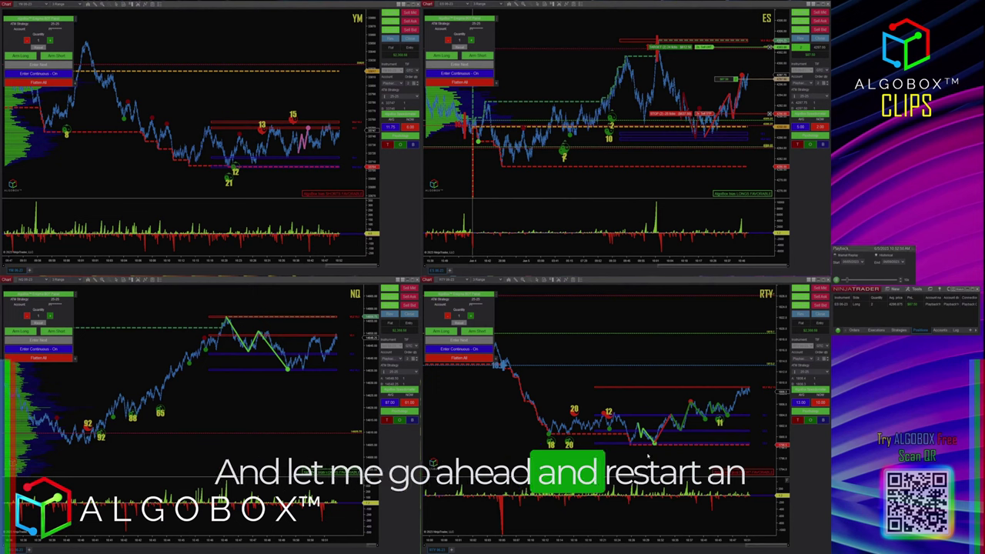
- Open Task Manager
right_click(553, 551)
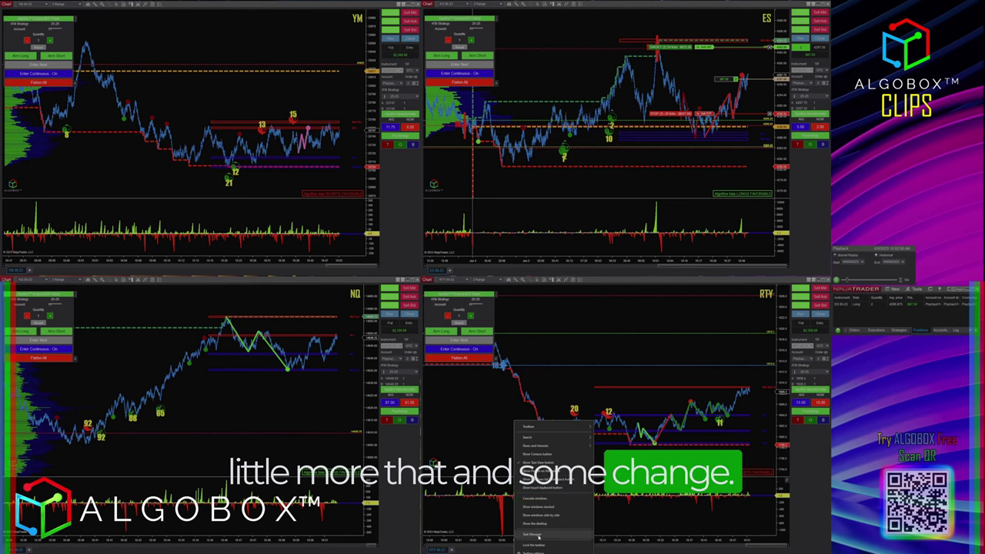
left_click(526, 535)
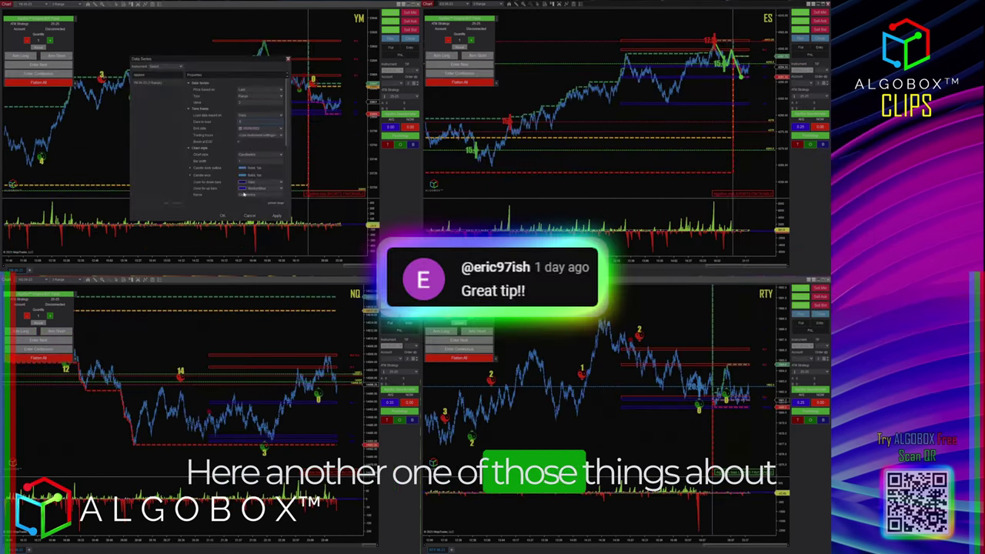
- Confirm the Data Series settings of the YM chart, and open and confirm those of the ES chart
left_click(222, 216)
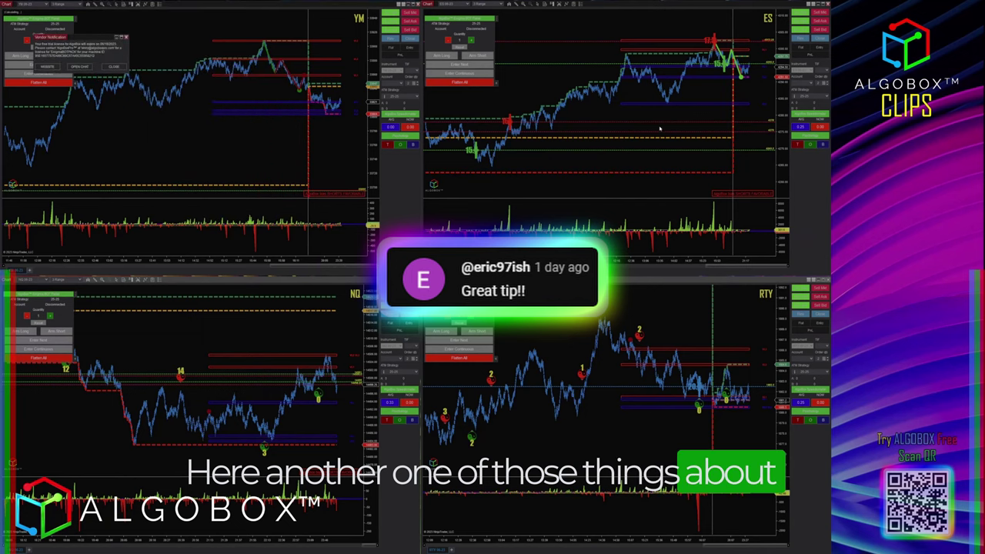
right_click(663, 115)
left_click(686, 139)
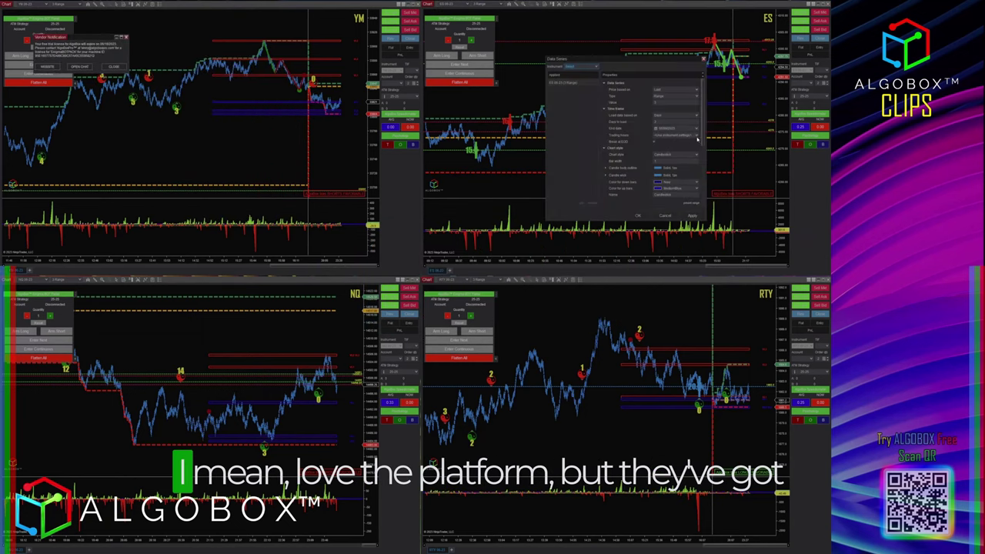
left_click(637, 215)
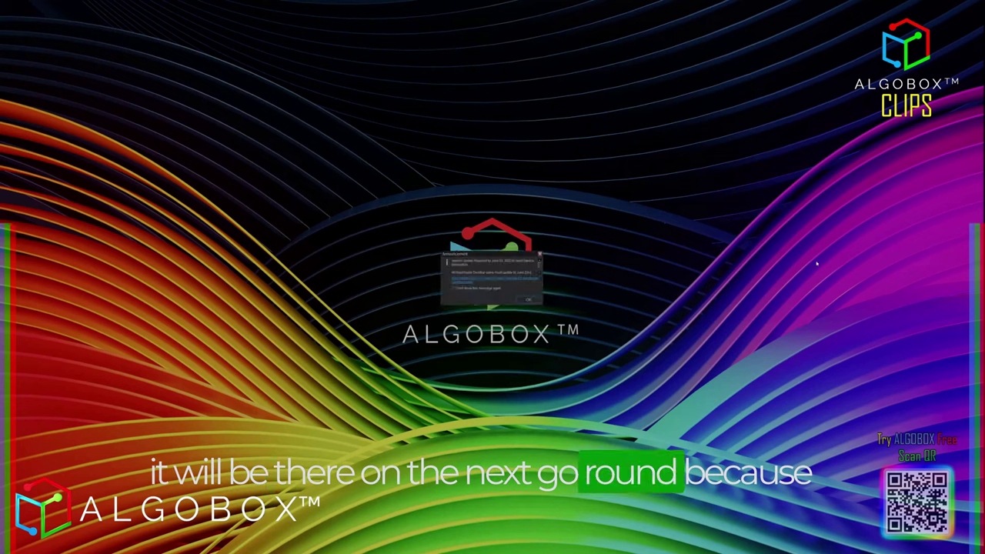
- Dismiss the startup announcement and connect NinjaTrader to the Playback Connection
left_click(531, 301)
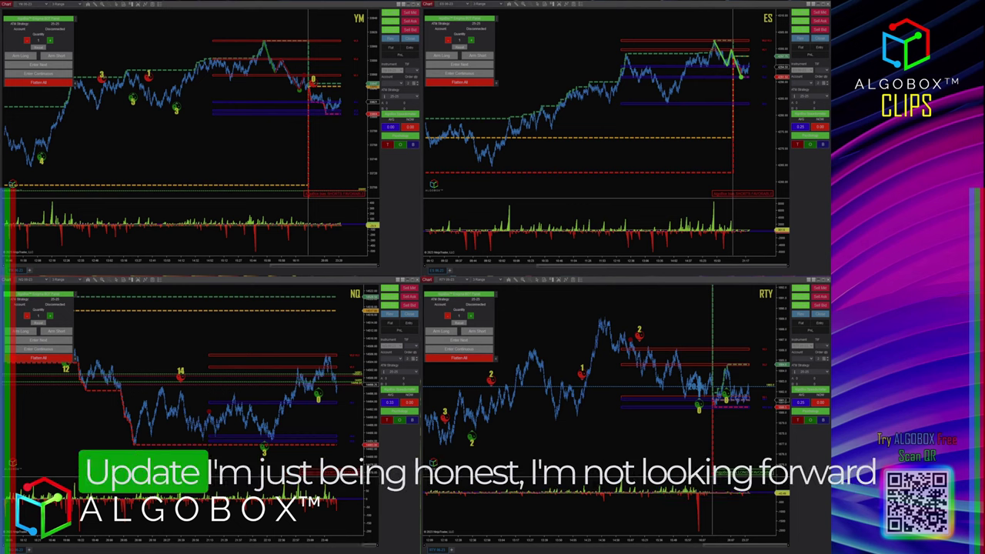
mouse_move(334, 553)
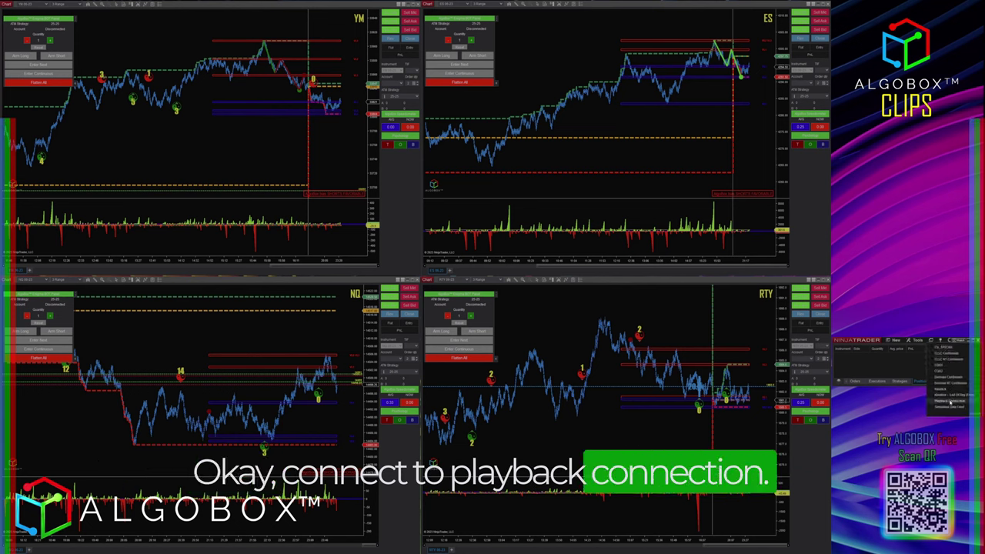
left_click(951, 401)
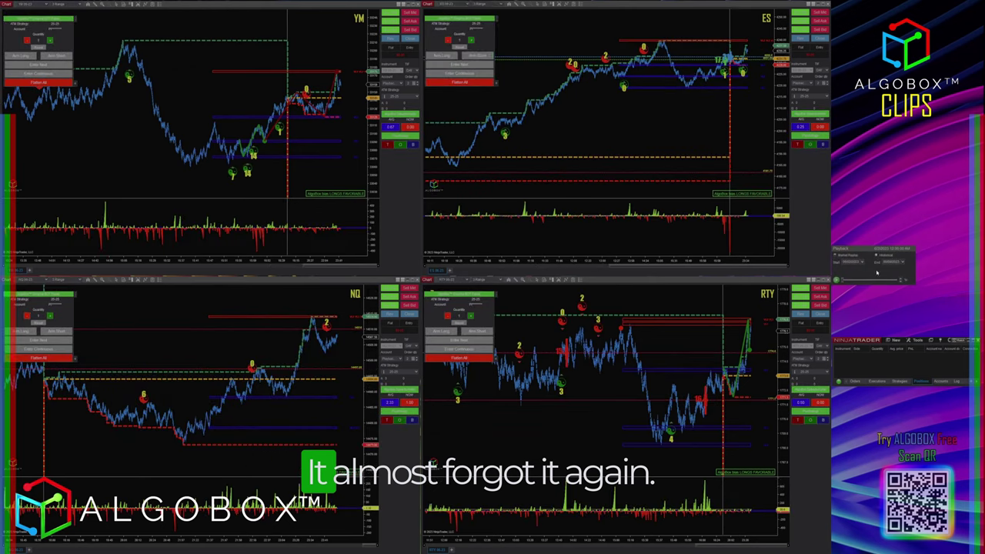
- Switch to Task Manager, show the process details and change the restarted NinjaTrader.exe process to Realtime priority
right_click(682, 551)
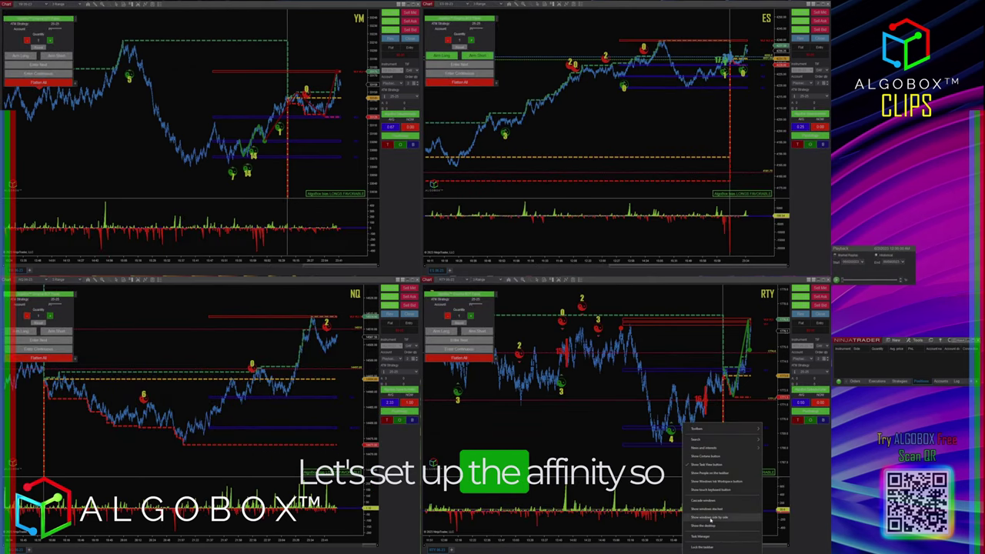
left_click(703, 537)
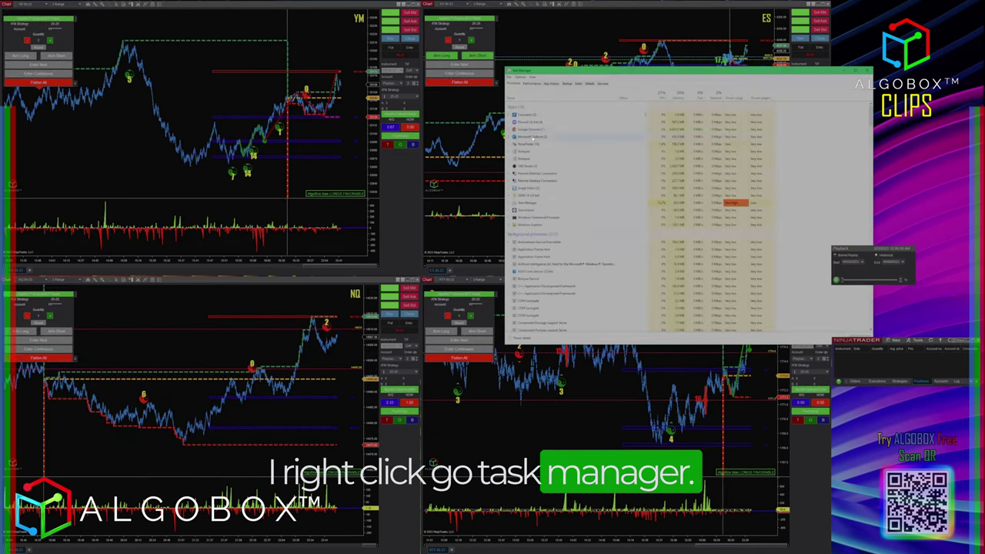
left_click(590, 84)
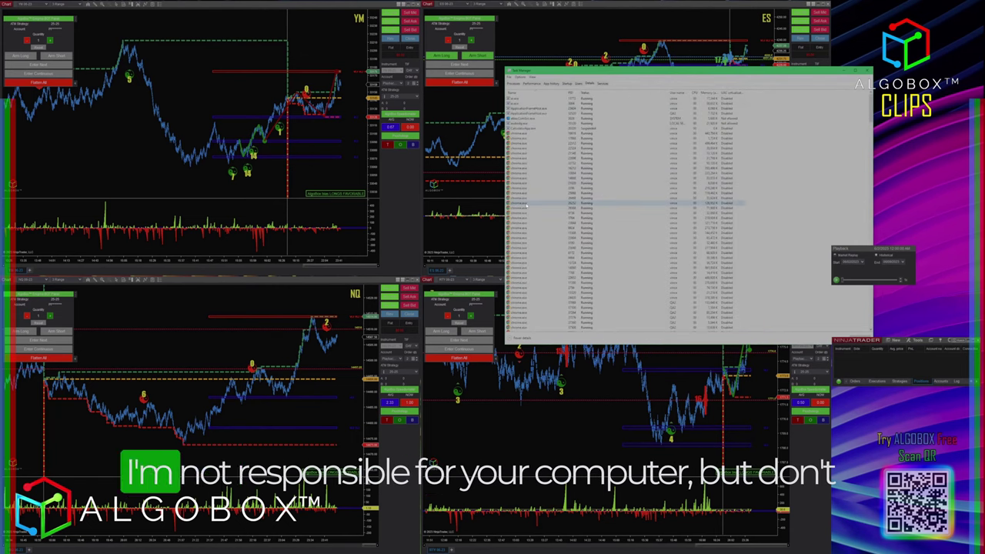
key("n")
right_click(528, 98)
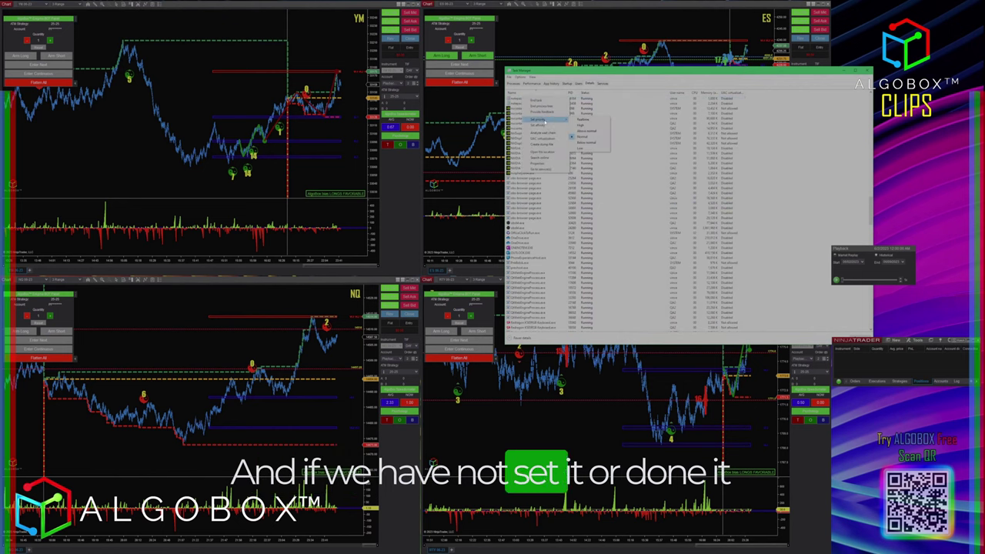
left_click(585, 120)
key("Return")
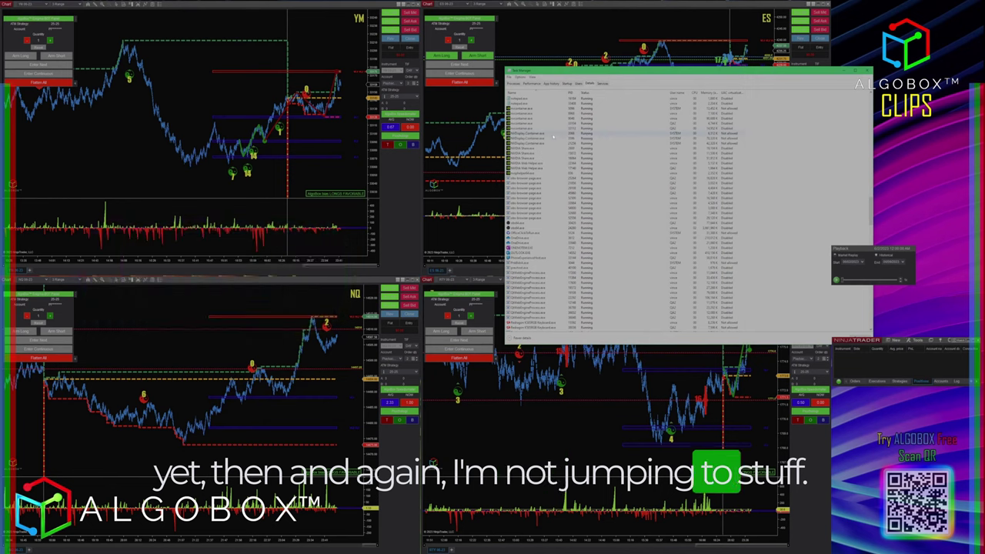
- Clear all processors in the NinjaTrader.exe affinity, enable CPU 0 and the other even-numbered CPUs, and apply the change
scroll(547, 199, "up", 7)
right_click(538, 198)
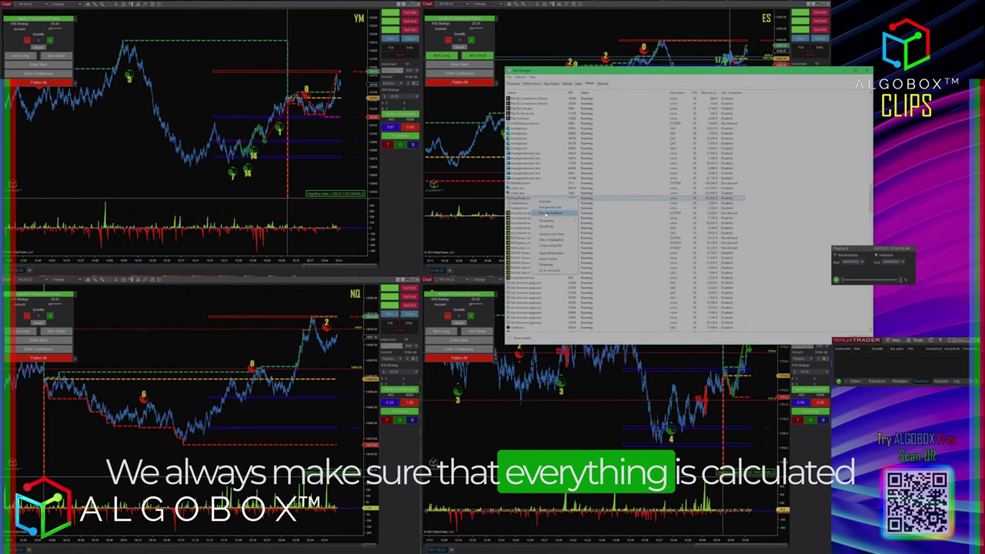
mouse_move(548, 221)
left_click(547, 226)
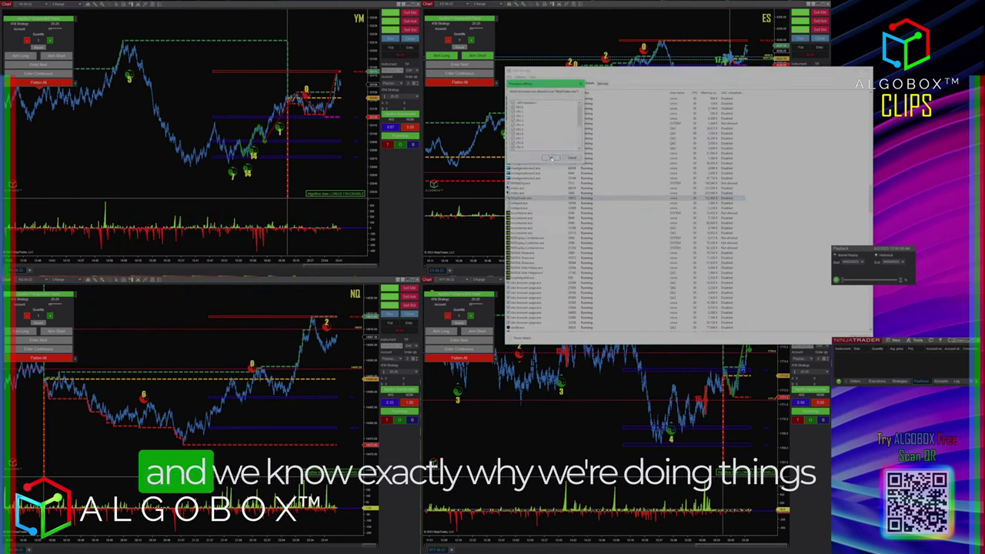
left_click(513, 103)
left_click(513, 107)
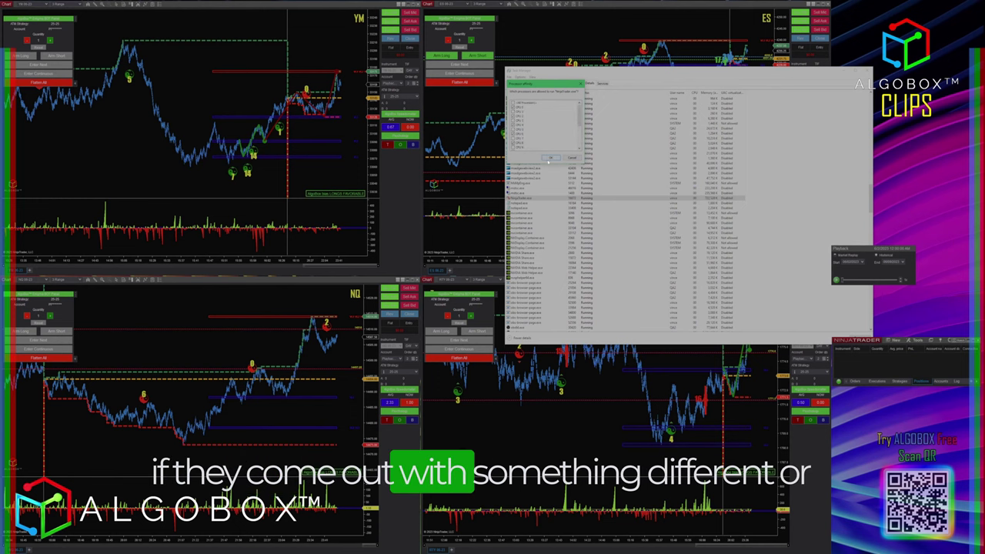
left_click(552, 158)
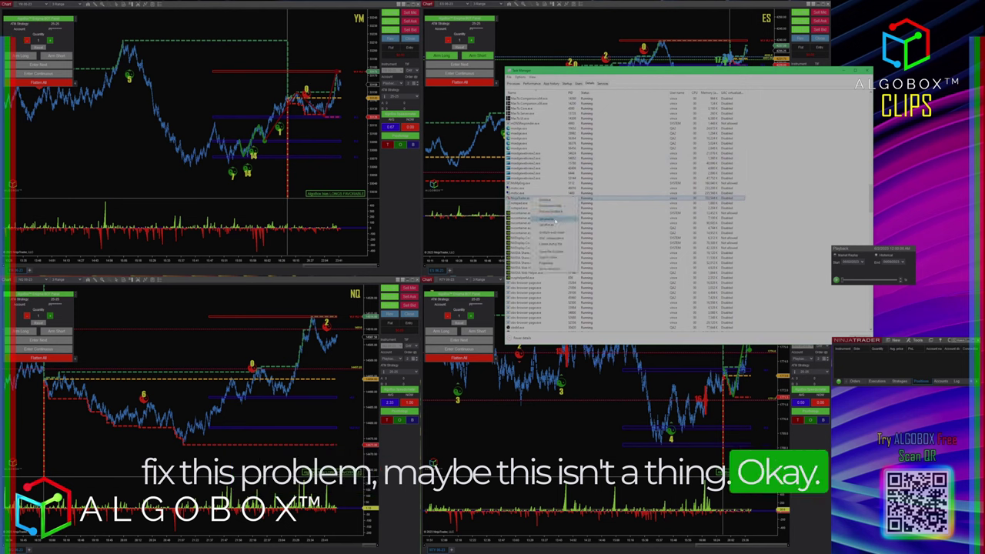
- Move the Task Manager window clear of the charts and narrow it to fit beside them
left_click(814, 72)
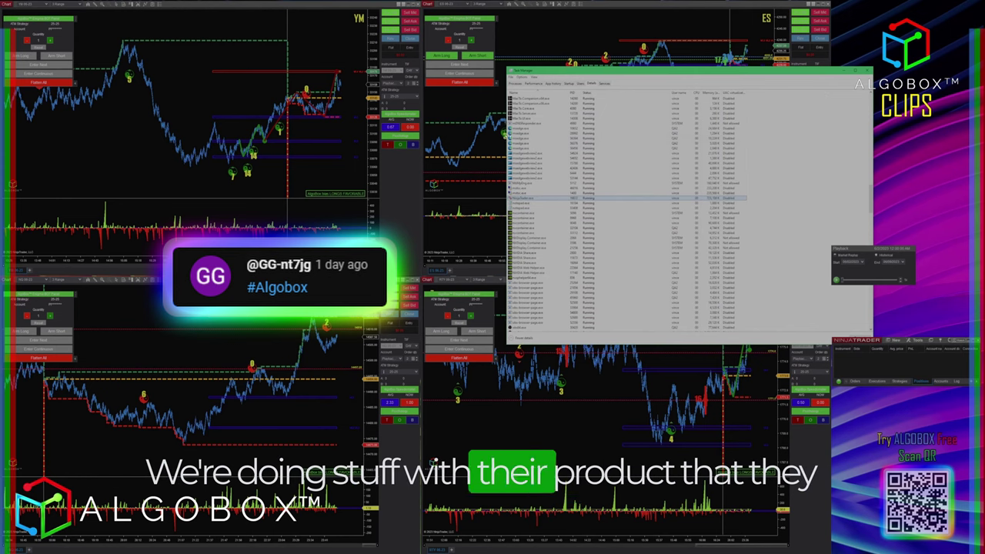
left_click_drag(506, 187, 646, 187)
left_click_drag(791, 72, 900, 8)
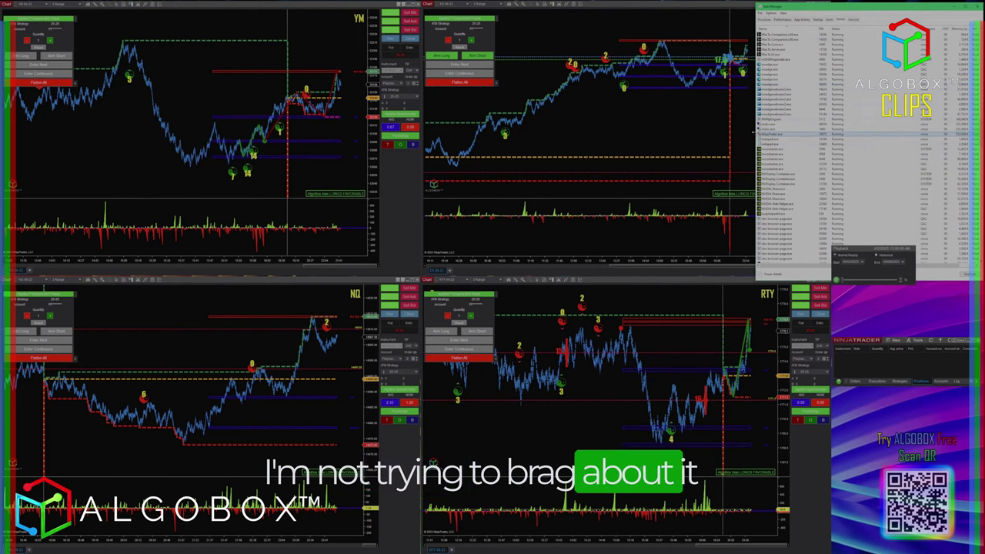
left_click_drag(753, 130, 829, 121)
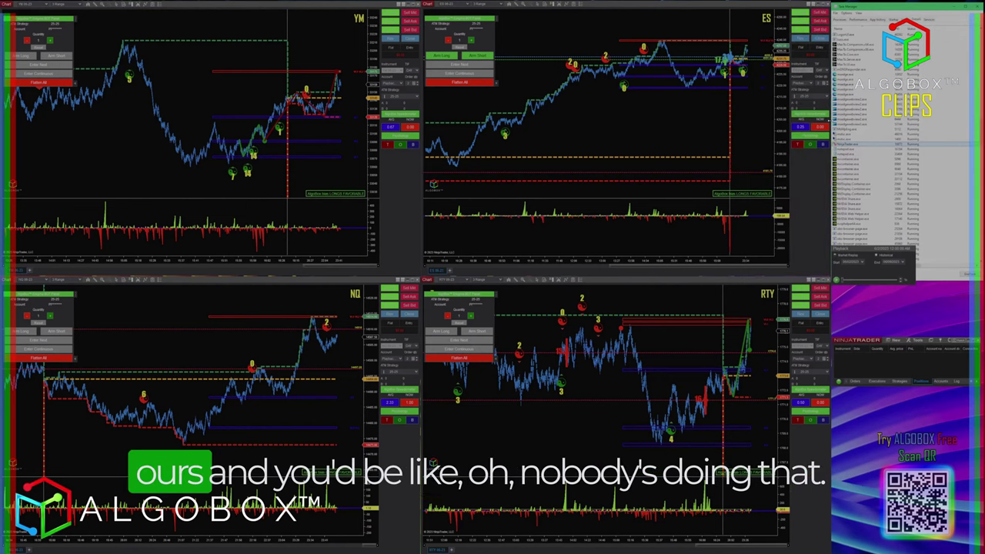
- Place the Playback window below Task Manager and show the CPU performance graphs
left_click_drag(864, 248, 870, 282)
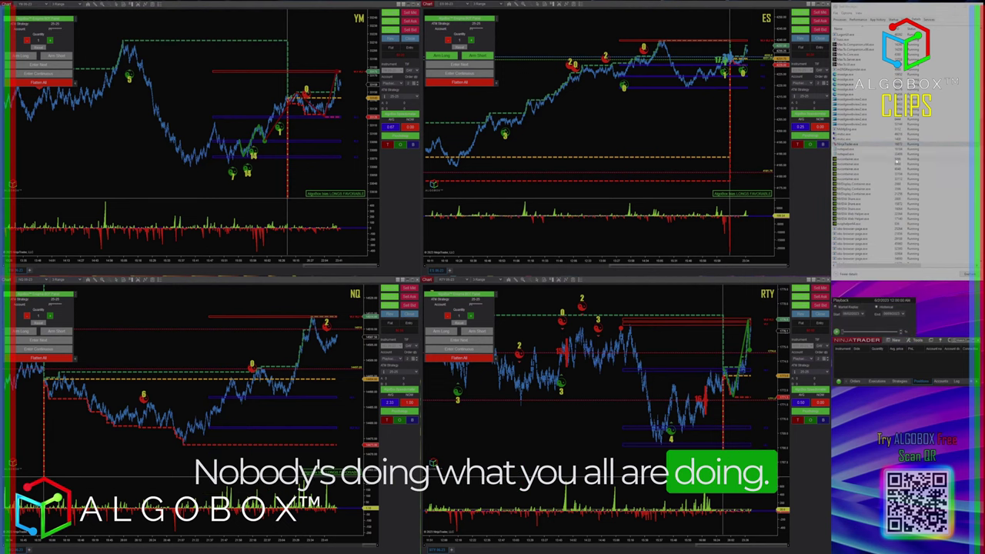
left_click(858, 20)
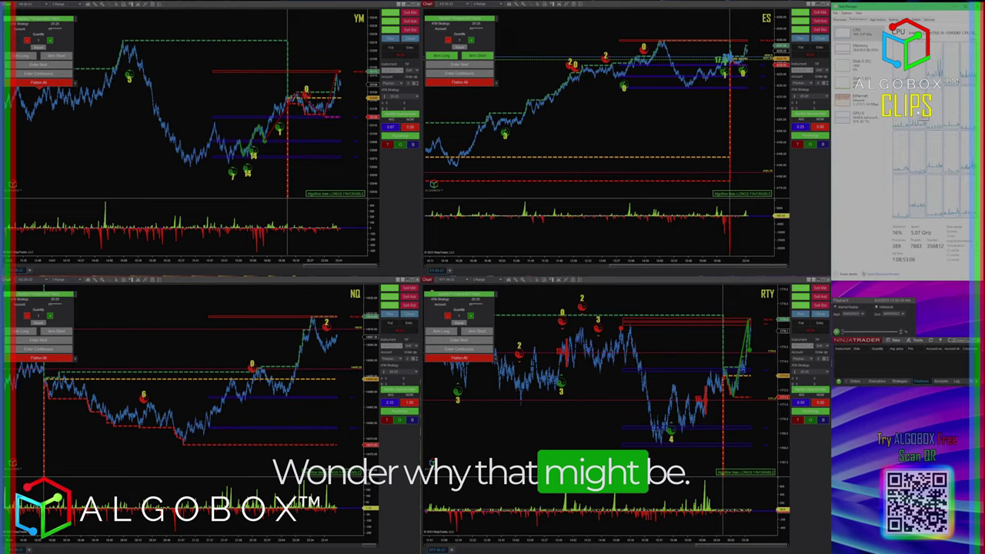